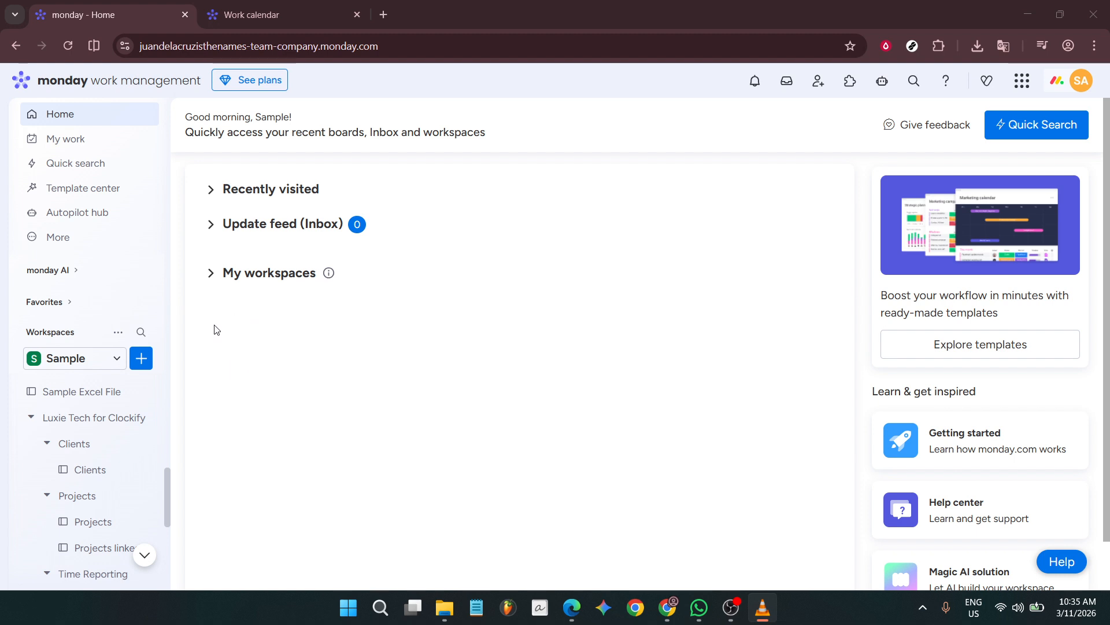
Step: Open the template center and show the Work Calendar template from the Manufacturing category
{"action": "left_click", "coordinate": [142, 363]}
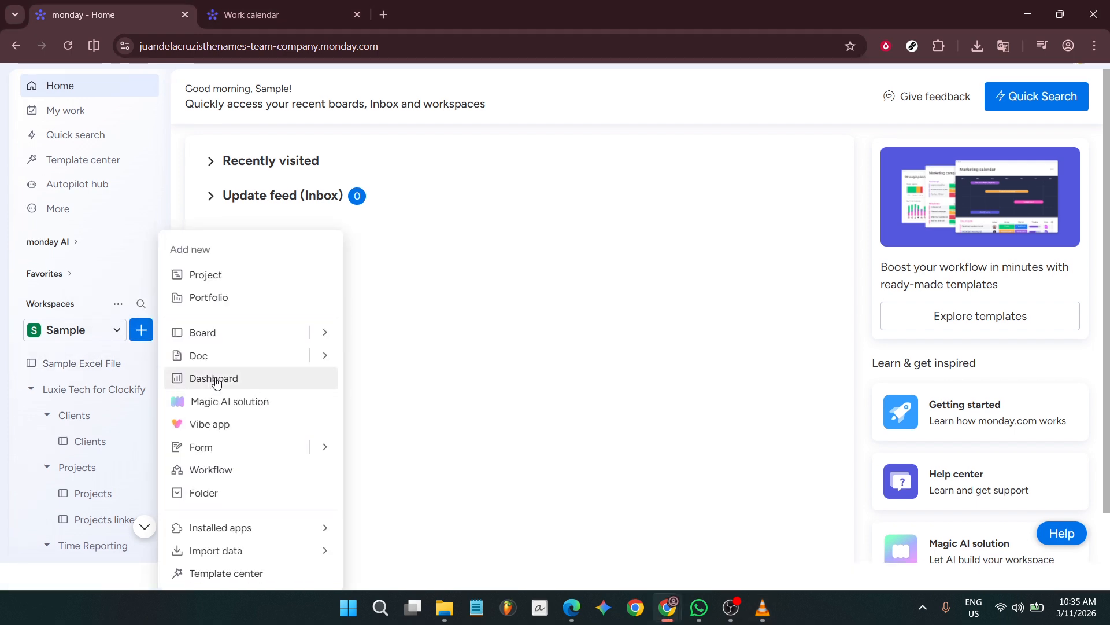
{"action": "left_click", "coordinate": [244, 576]}
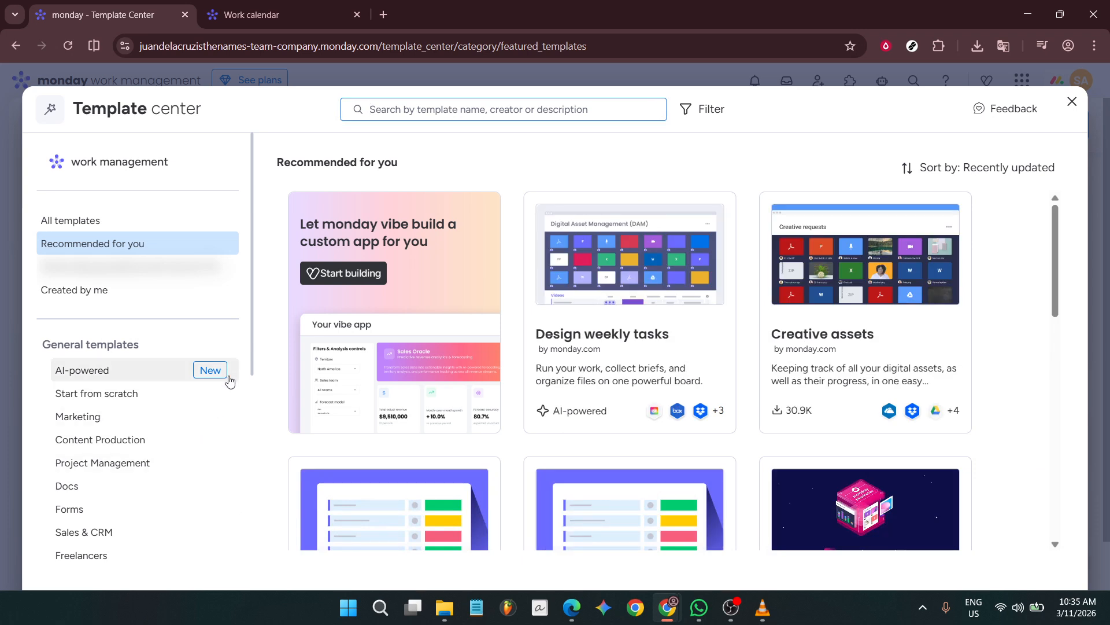
{"action": "left_click", "coordinate": [253, 346]}
{"action": "scroll", "coordinate": [253, 368], "scroll_direction": "down", "scroll_amount": 6}
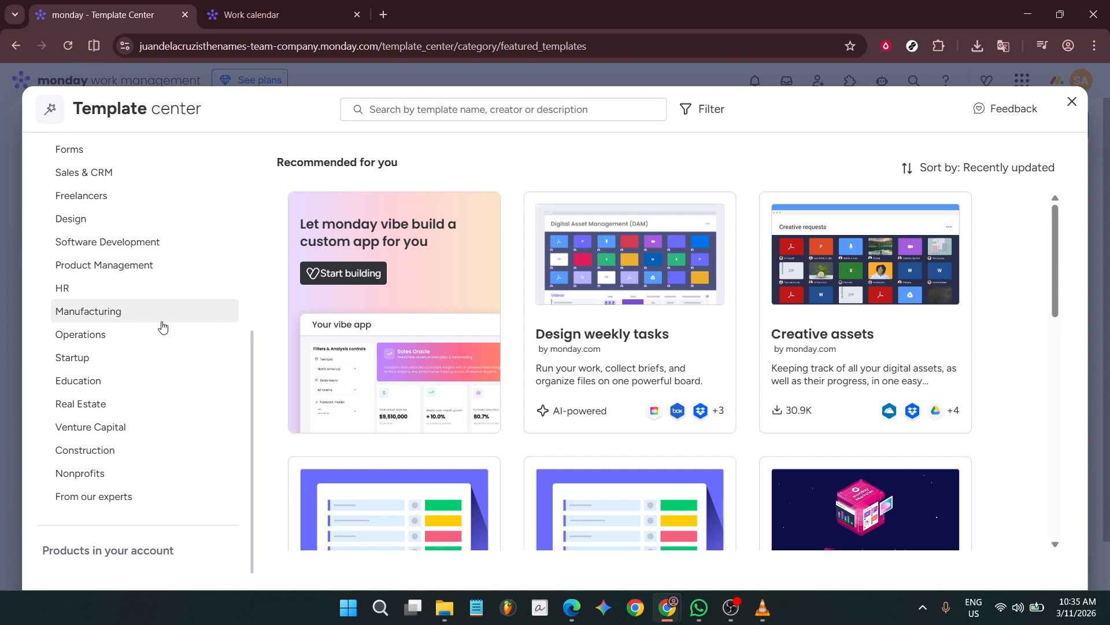
{"action": "left_click", "coordinate": [163, 322]}
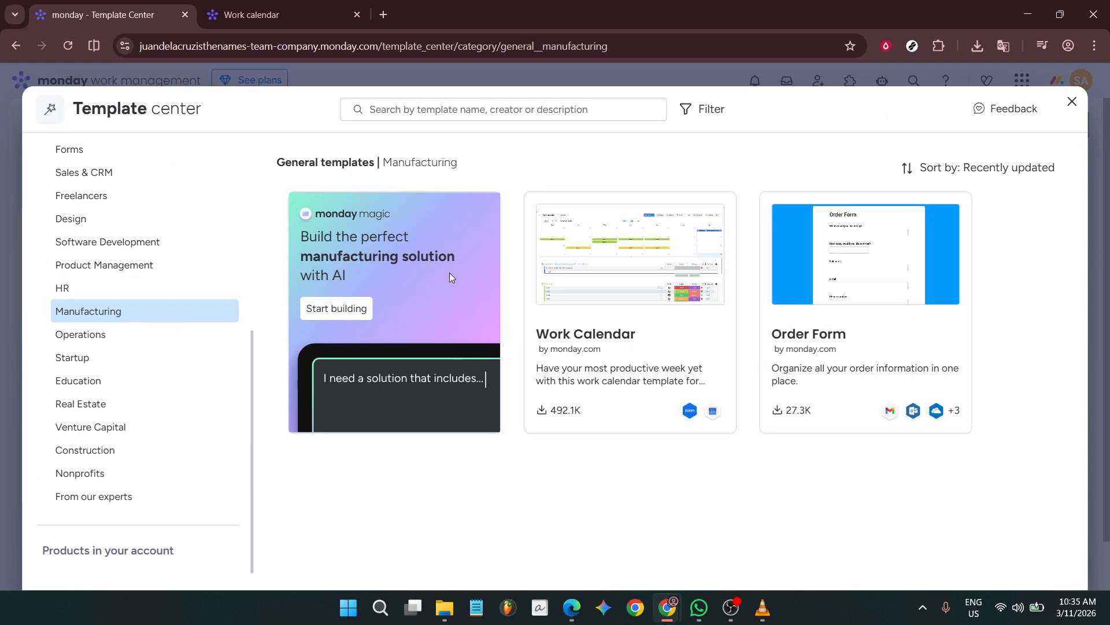
{"action": "left_click", "coordinate": [625, 296]}
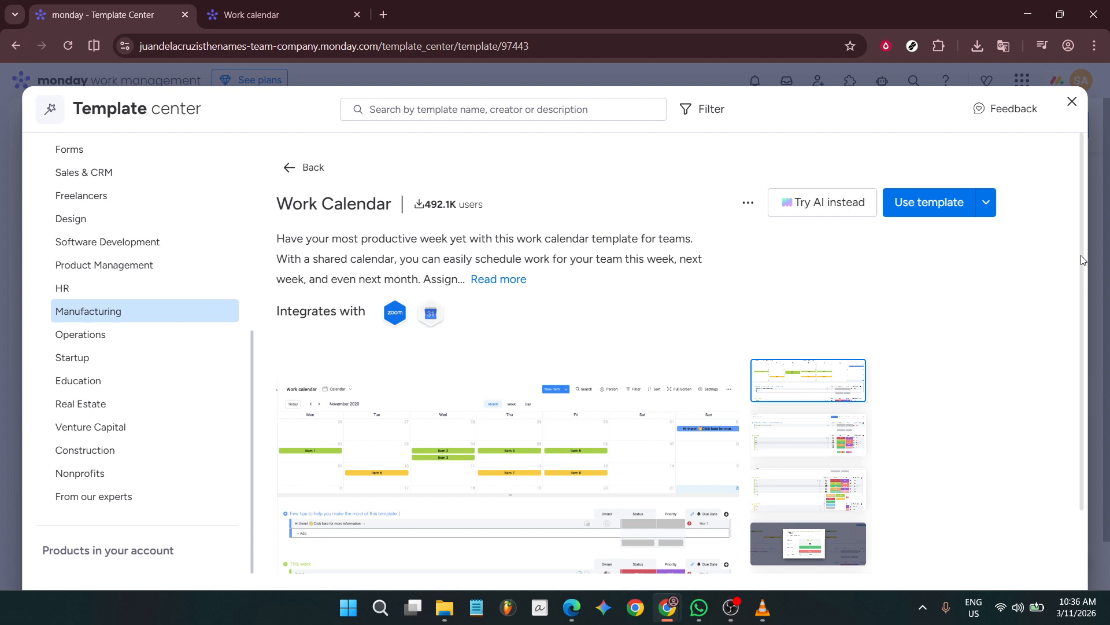
Step: Look through the Work Calendar template's preview images and create a board from the template
{"action": "scroll", "coordinate": [1016, 331], "scroll_direction": "down", "scroll_amount": 1}
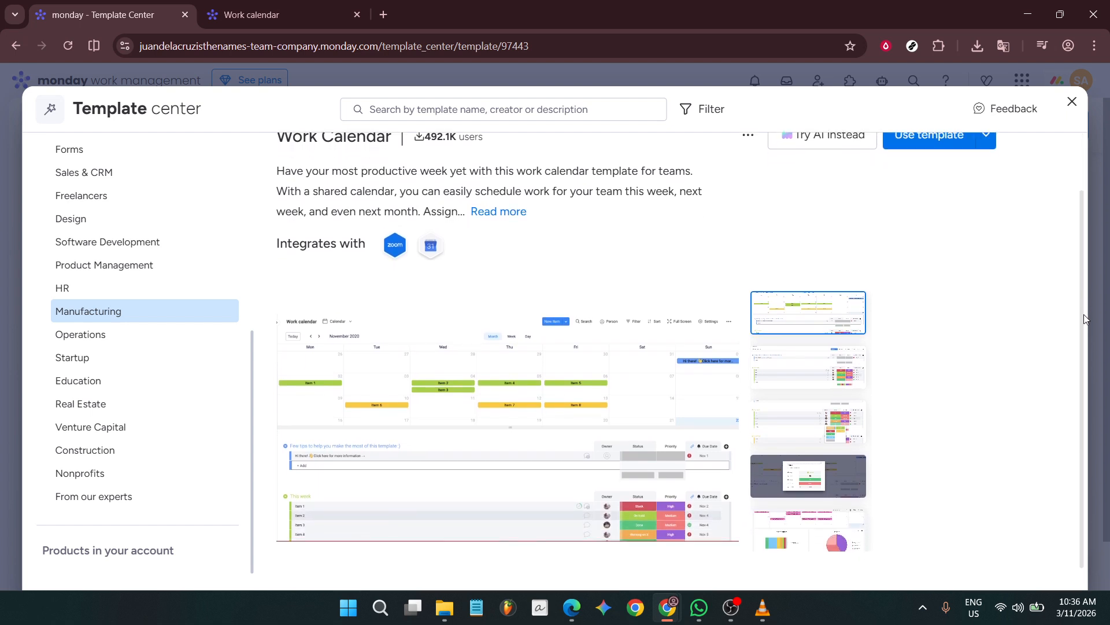
{"action": "left_click", "coordinate": [812, 372]}
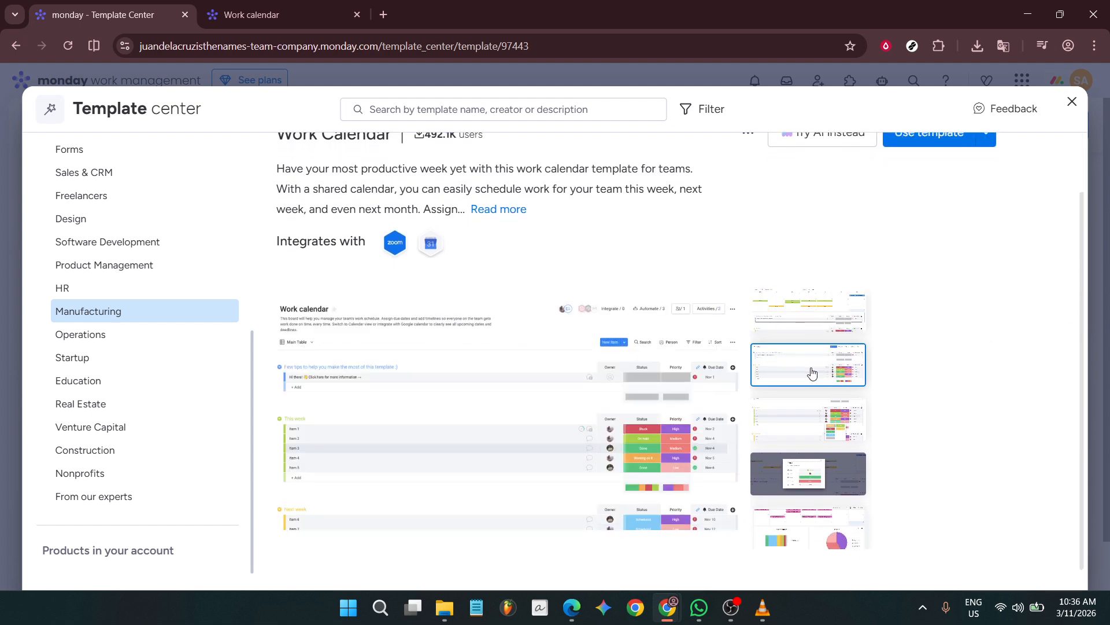
{"action": "left_click", "coordinate": [818, 425]}
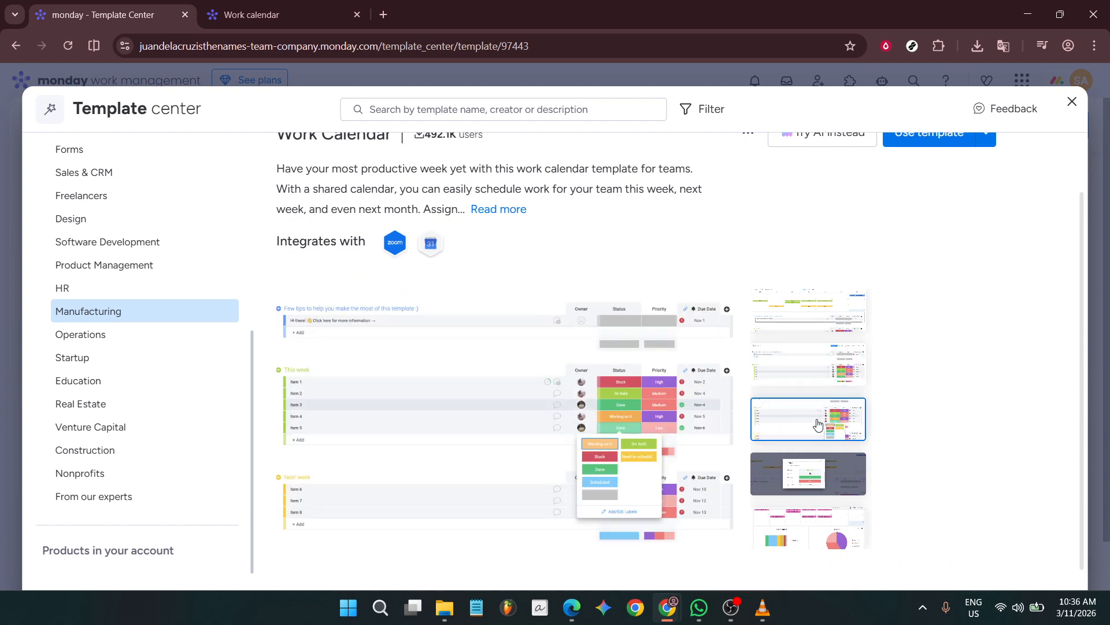
{"action": "left_click", "coordinate": [825, 474]}
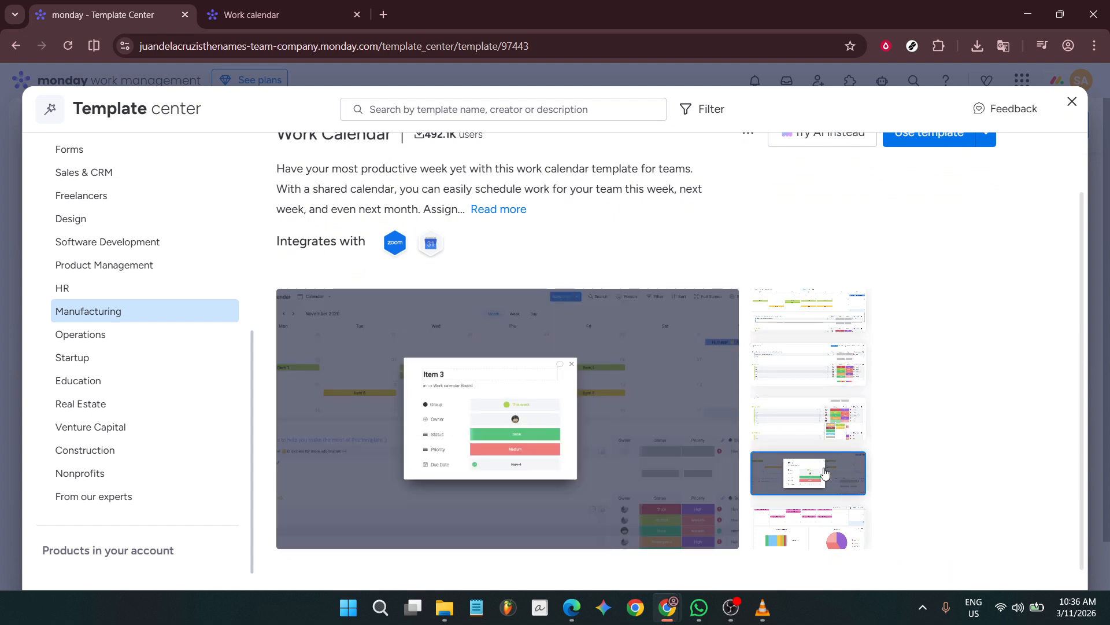
{"action": "left_click", "coordinate": [812, 524]}
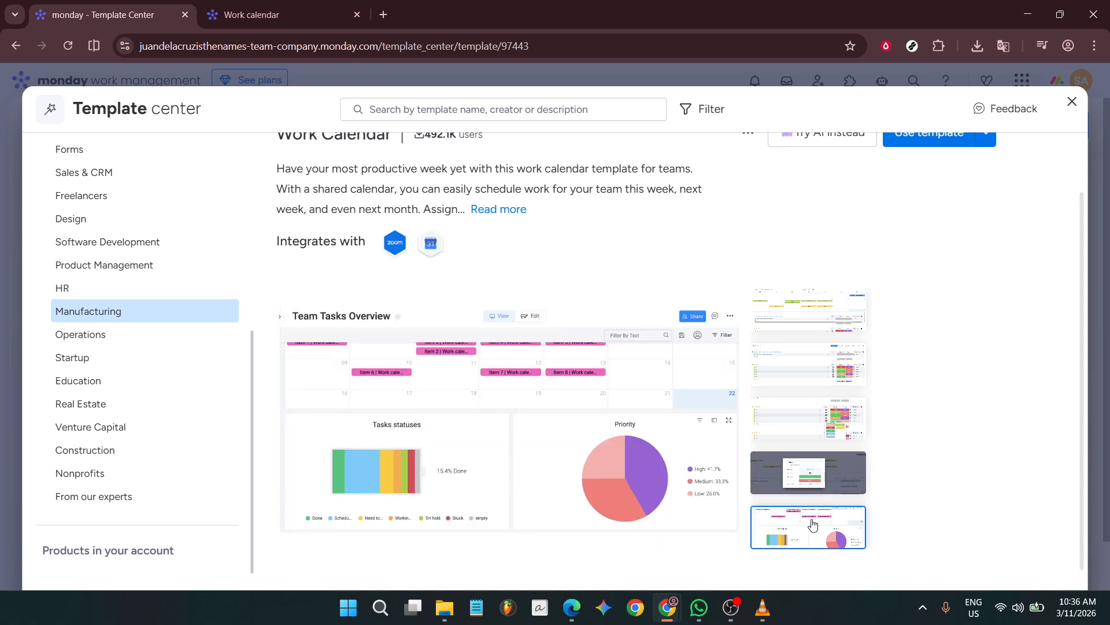
{"action": "scroll", "coordinate": [1003, 381], "scroll_direction": "up", "scroll_amount": 2}
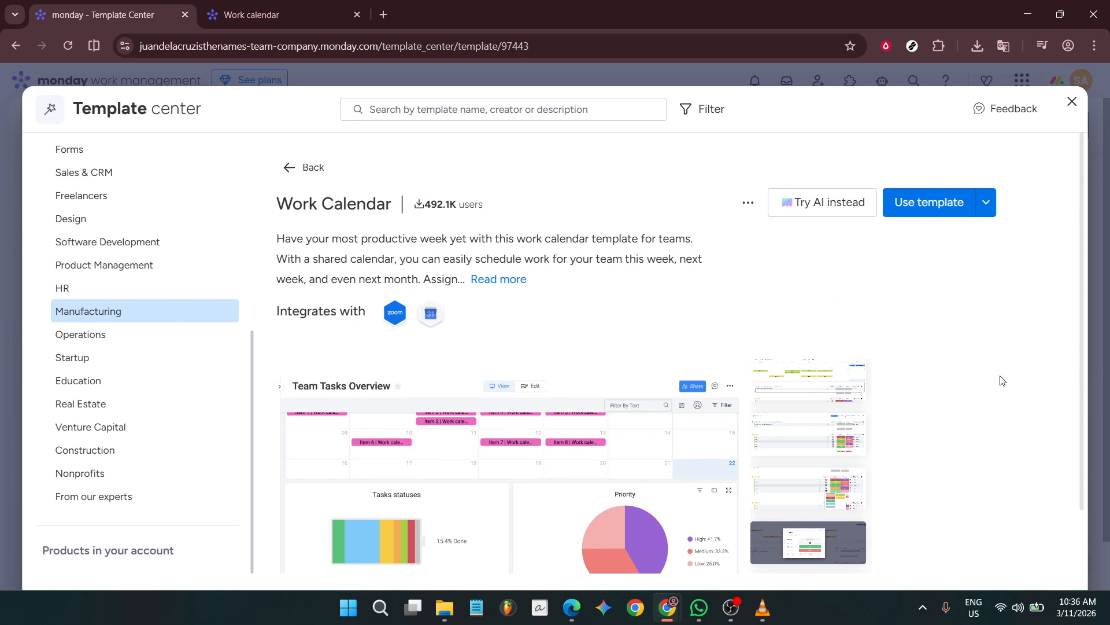
{"action": "left_click", "coordinate": [942, 207]}
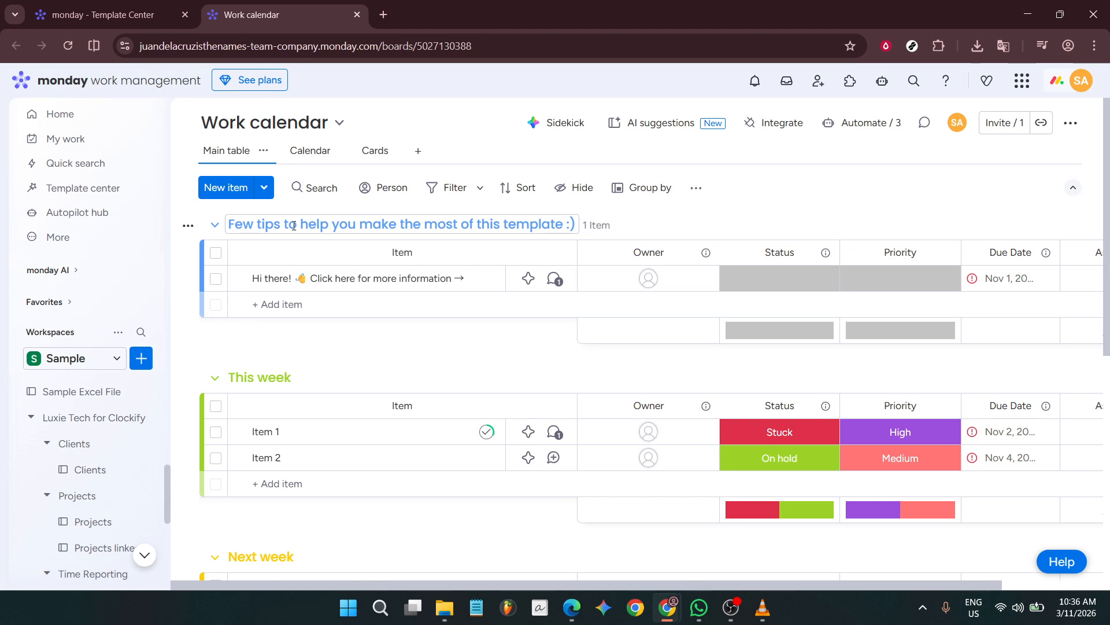
Step: Delete the "Few tips to help you make the most of this template :)" group from the Work calendar board
{"action": "left_click", "coordinate": [189, 227]}
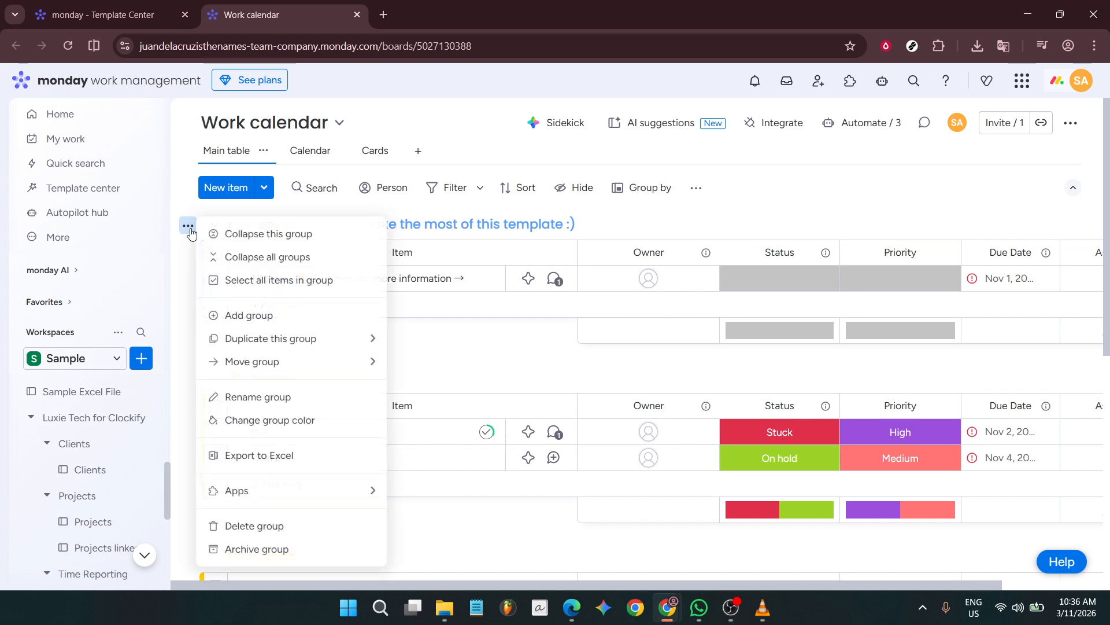
{"action": "left_click", "coordinate": [248, 526]}
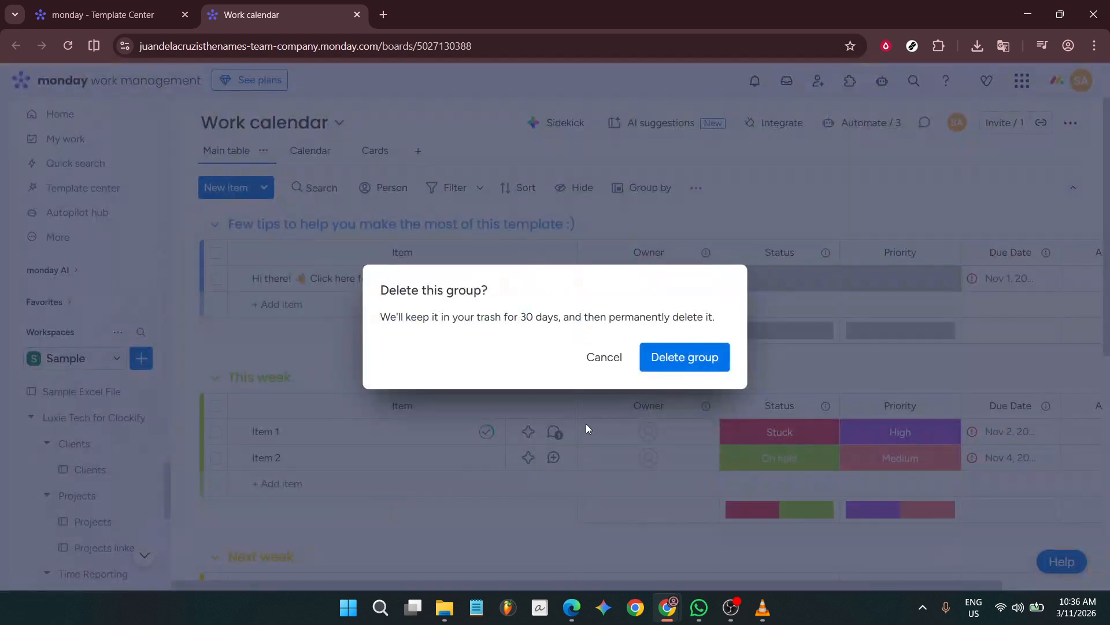
{"action": "left_click", "coordinate": [671, 359]}
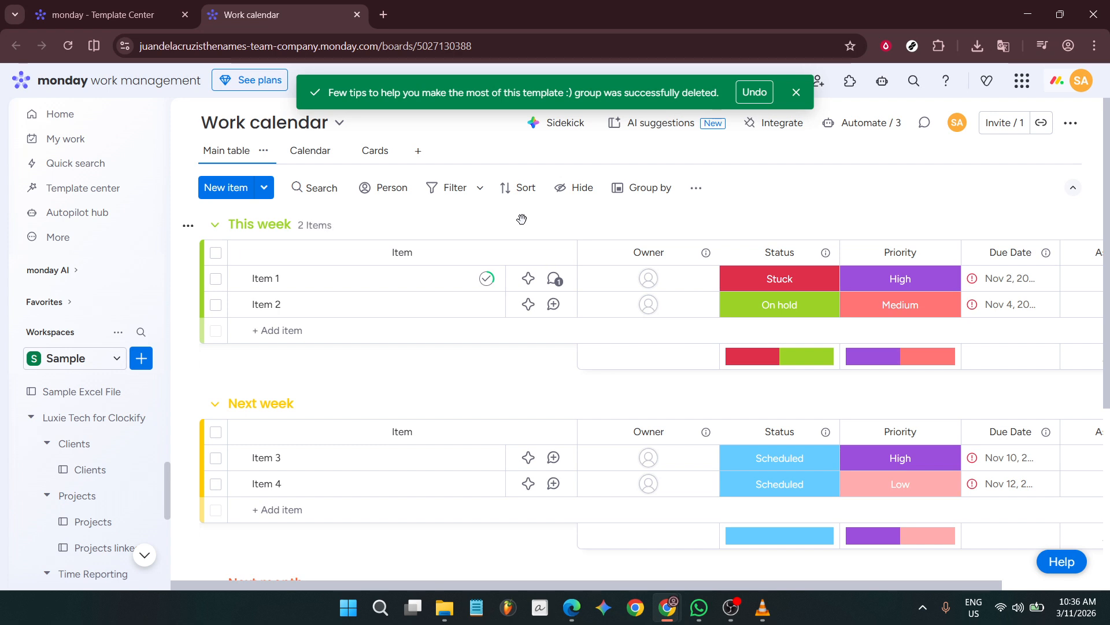
Step: Rename Item 1 in the This week group as Cement
{"action": "left_click", "coordinate": [275, 280]}
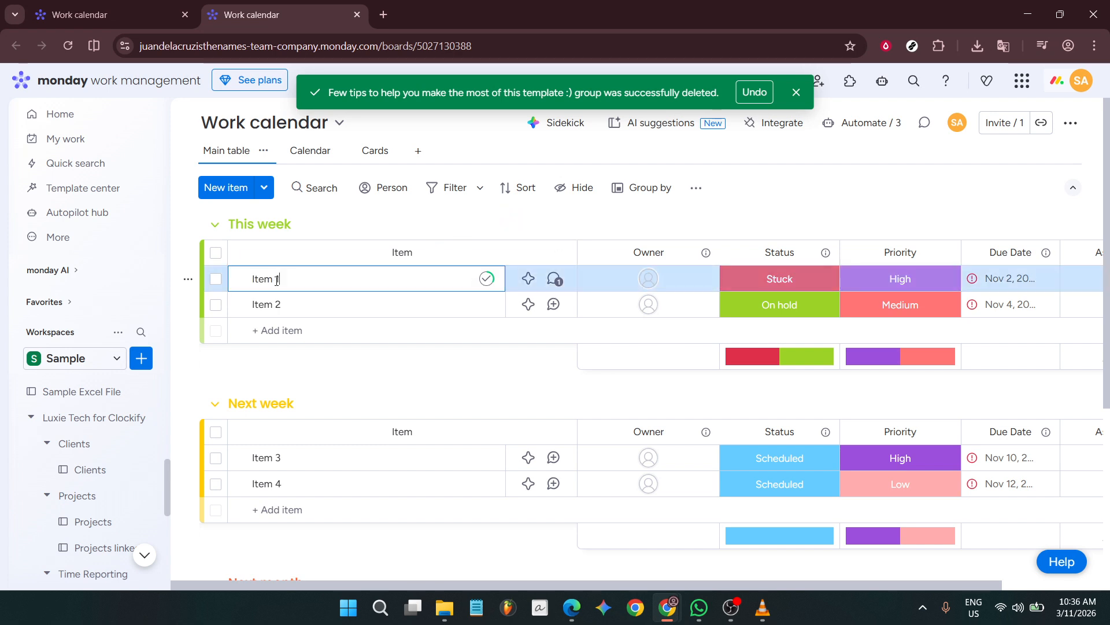
{"action": "key", "text": "ctrl+a"}
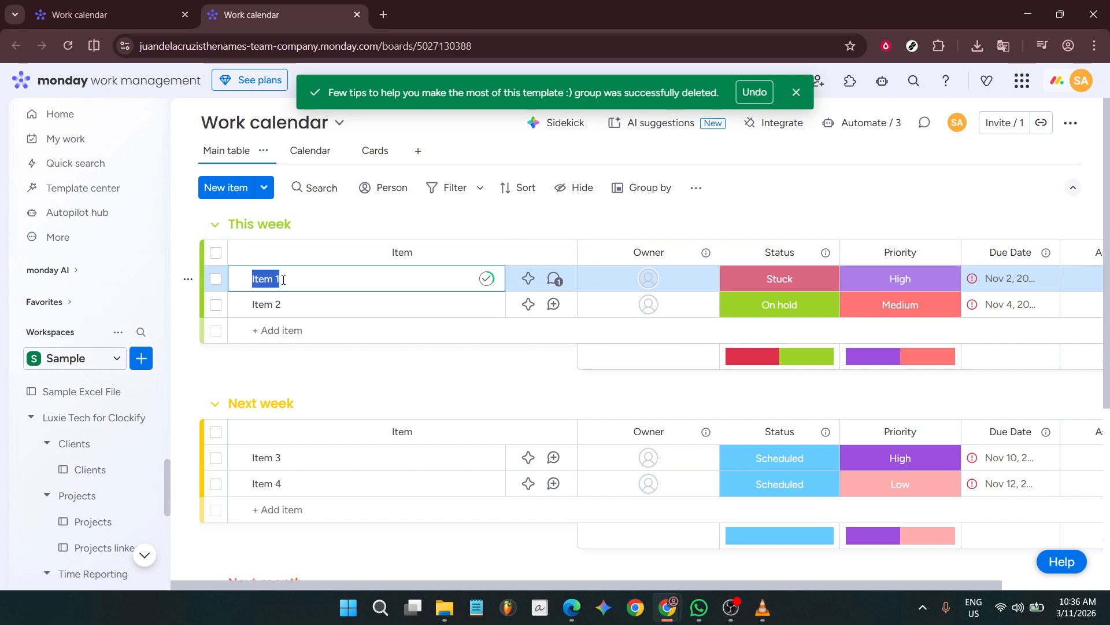
{"action": "type", "text": "Cement"}
{"action": "key", "text": "Return"}
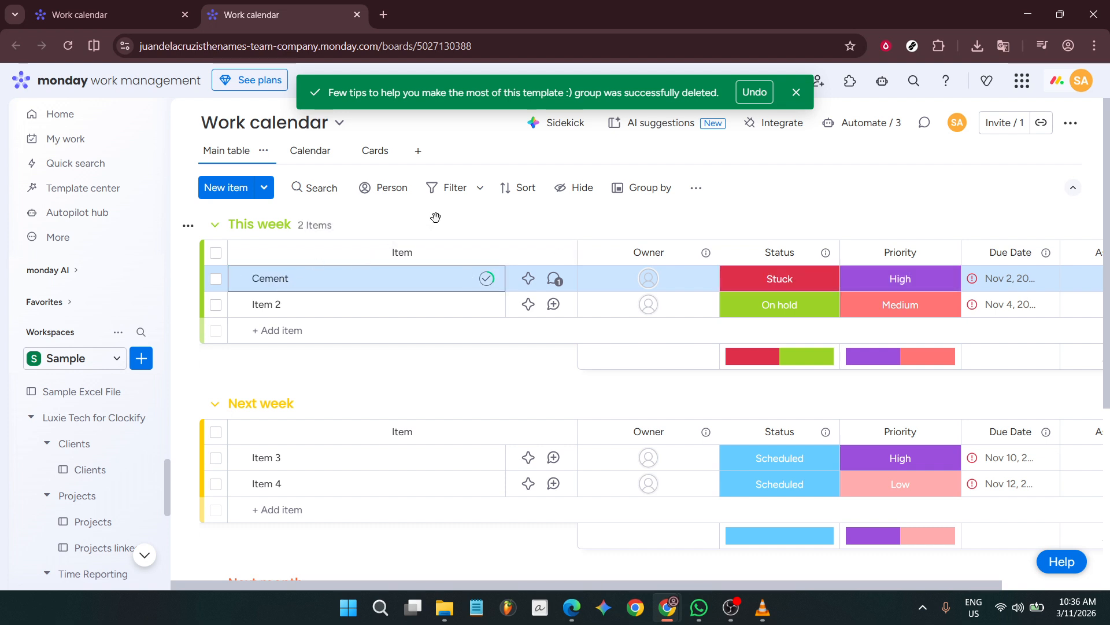
{"action": "left_click", "coordinate": [617, 213]}
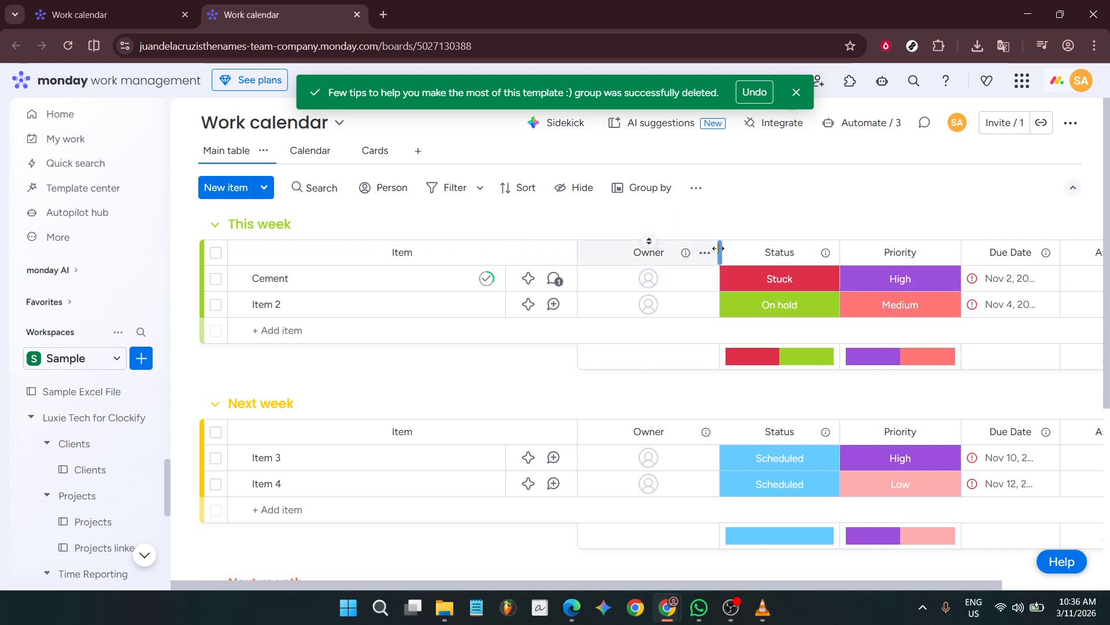
Step: Narrow the Owner, Item and Status columns of the board
{"action": "left_click_drag", "start_coordinate": [719, 249], "coordinate": [651, 254]}
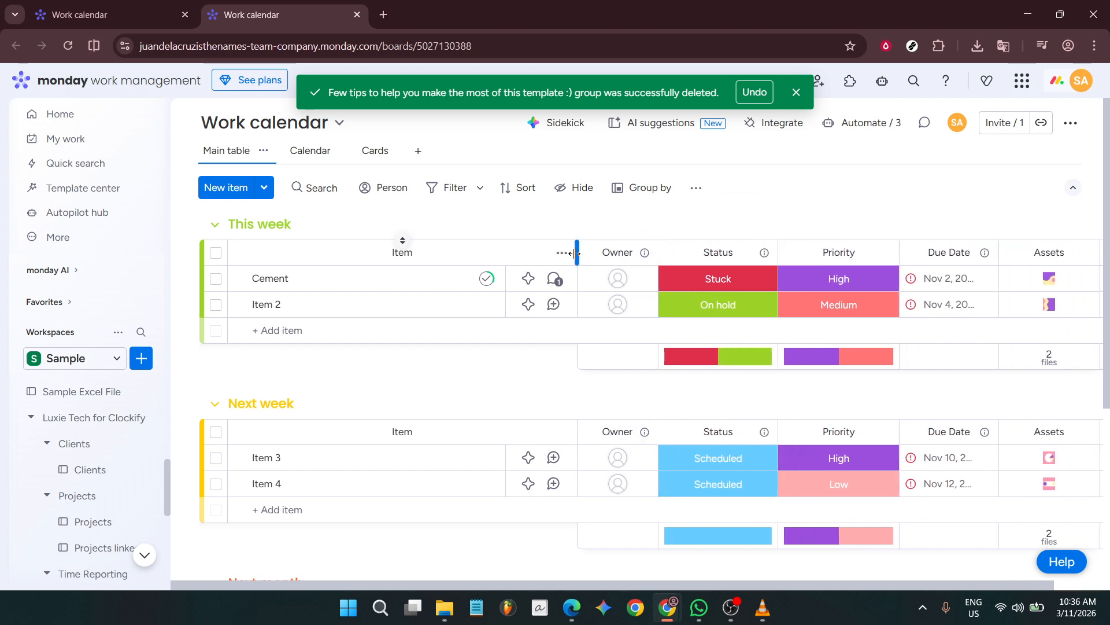
{"action": "left_click_drag", "start_coordinate": [577, 253], "coordinate": [489, 253]}
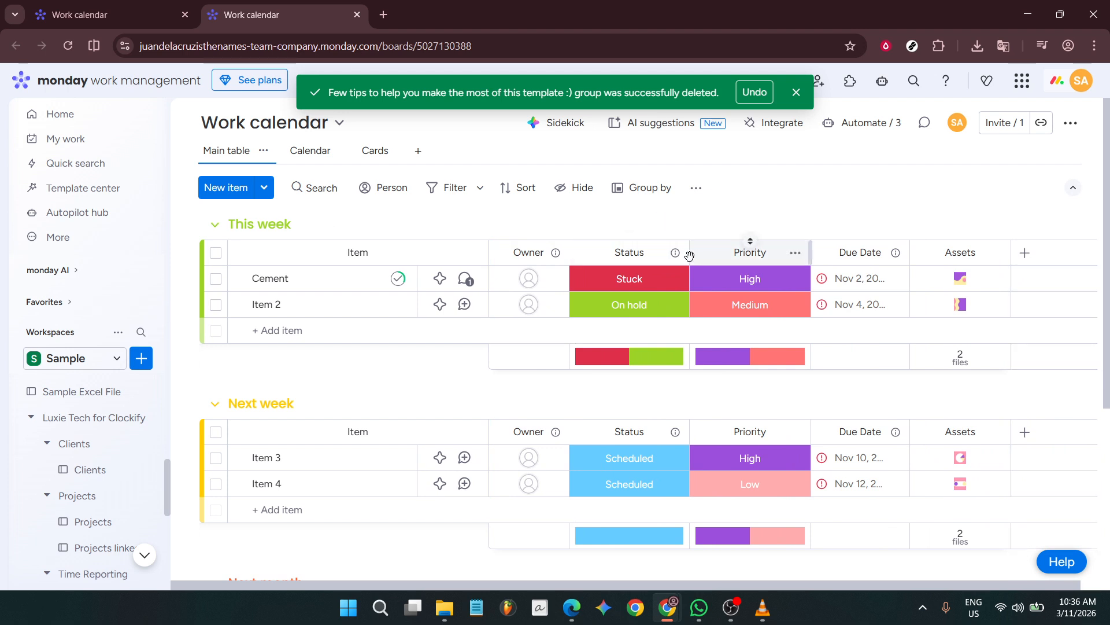
{"action": "left_click_drag", "start_coordinate": [690, 252], "coordinate": [670, 253]}
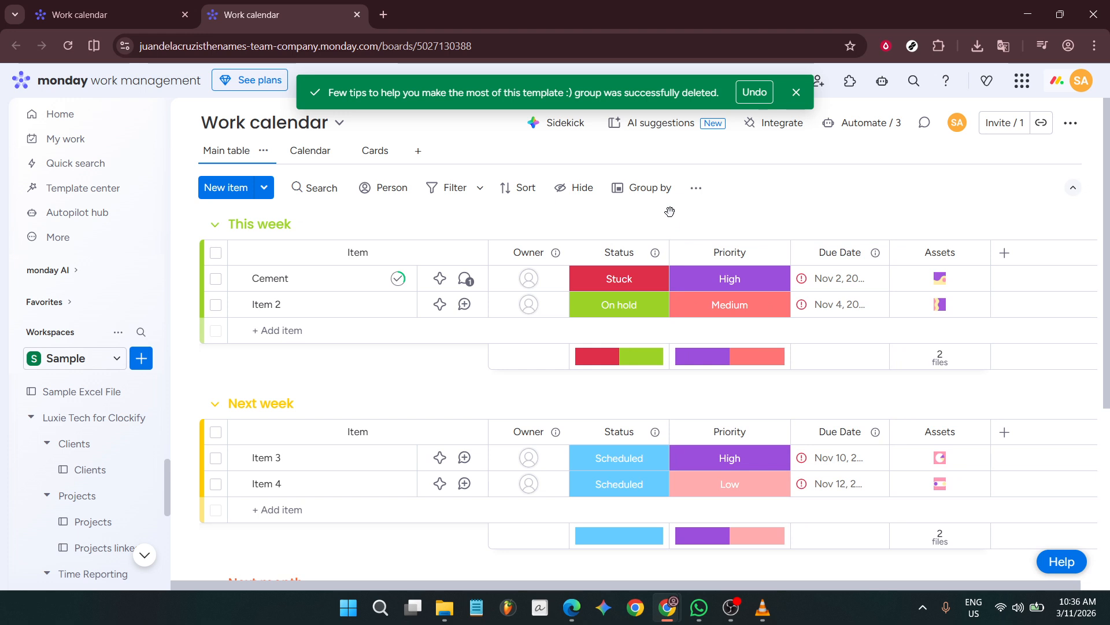
Step: Set the Cement item's status to Working on it and its priority to Medium
{"action": "left_click", "coordinate": [646, 282]}
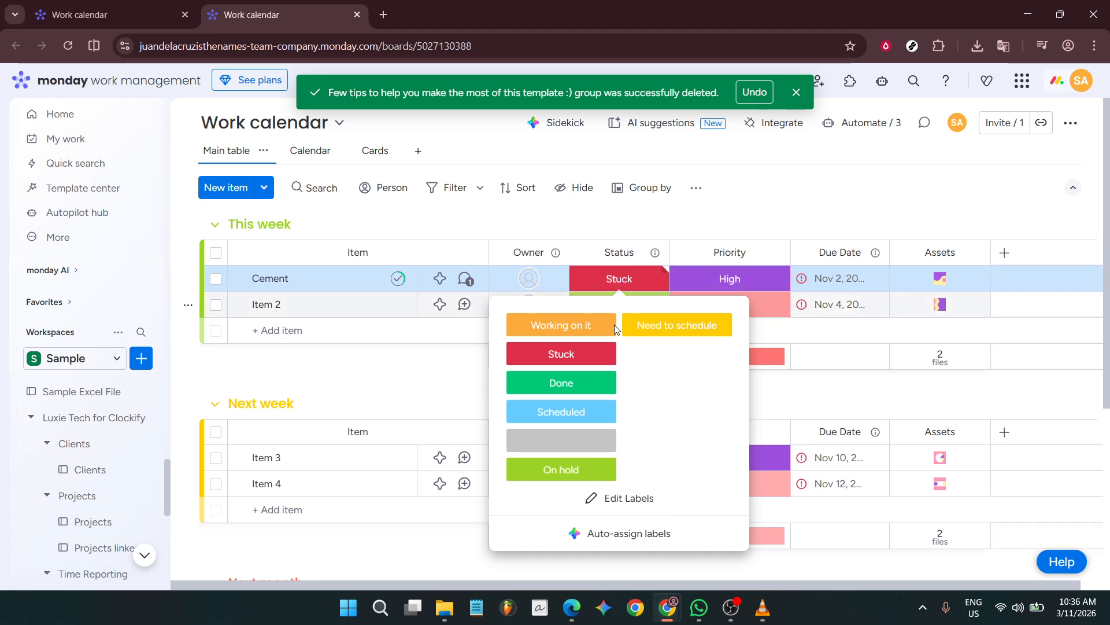
{"action": "left_click", "coordinate": [597, 331]}
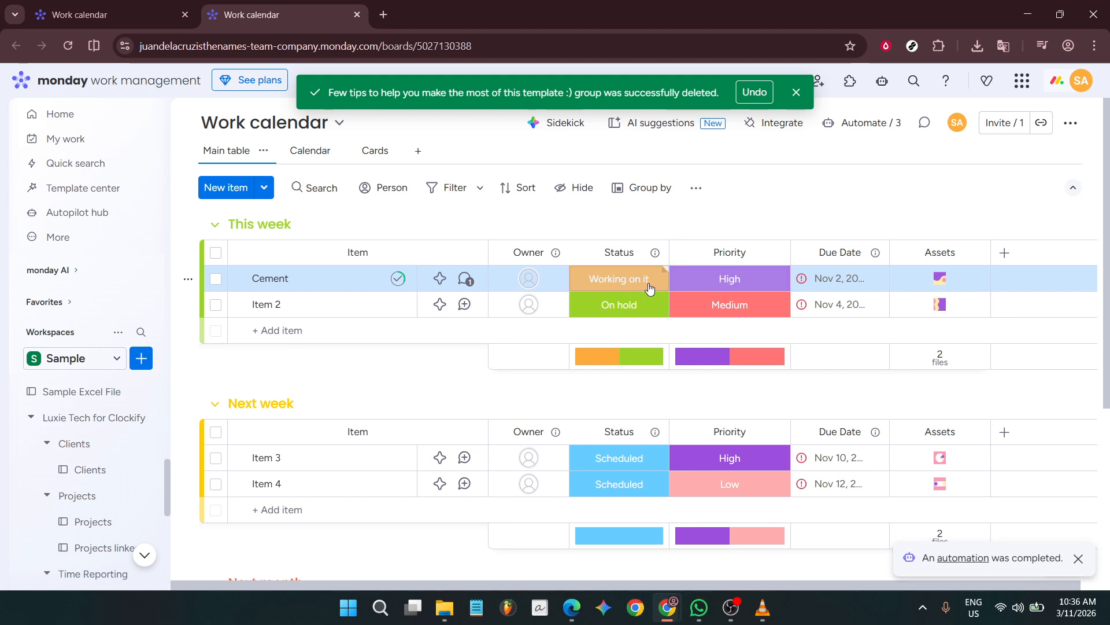
{"action": "left_click", "coordinate": [704, 286]}
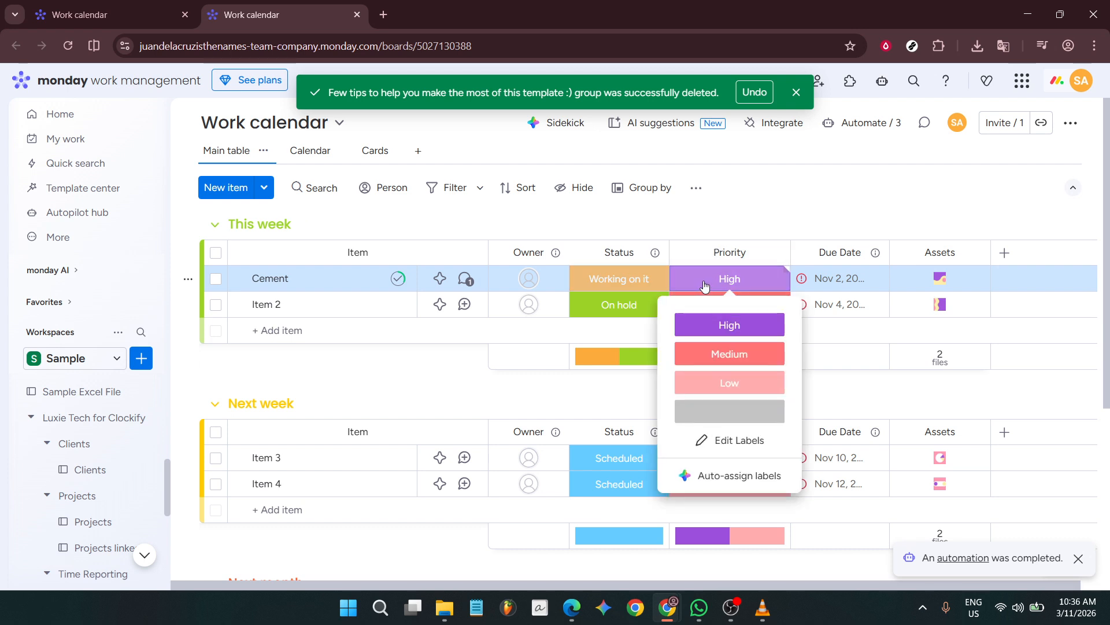
{"action": "left_click", "coordinate": [712, 355]}
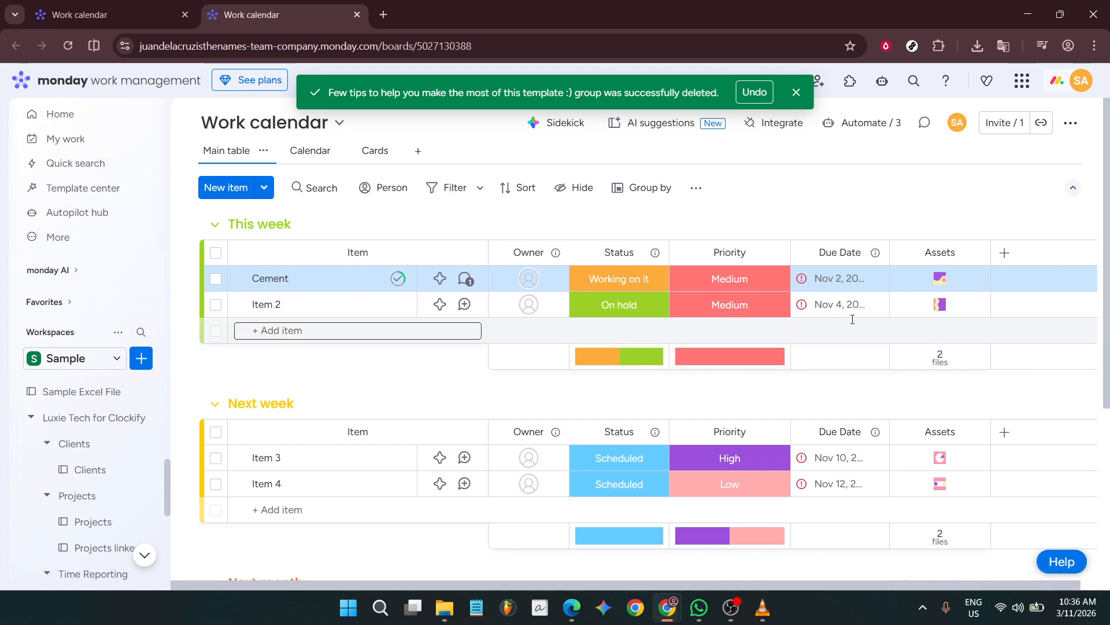
Step: Set the Cement item's due date to November 4, 2032, and widen the Due Date column until full dates fit
{"action": "left_click", "coordinate": [843, 280]}
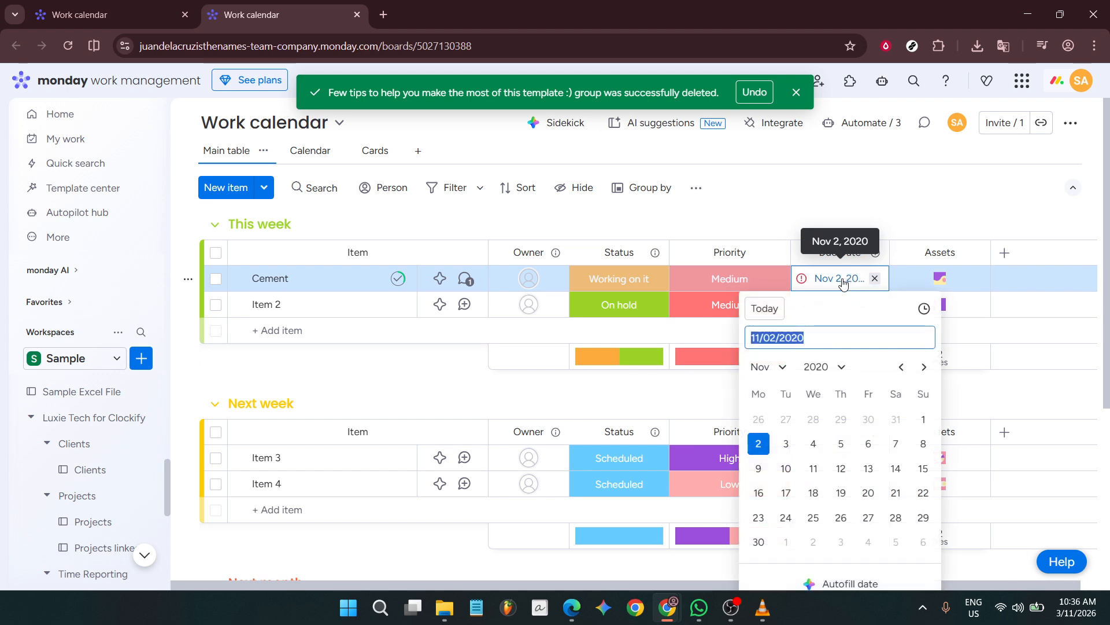
{"action": "left_click", "coordinate": [833, 367]}
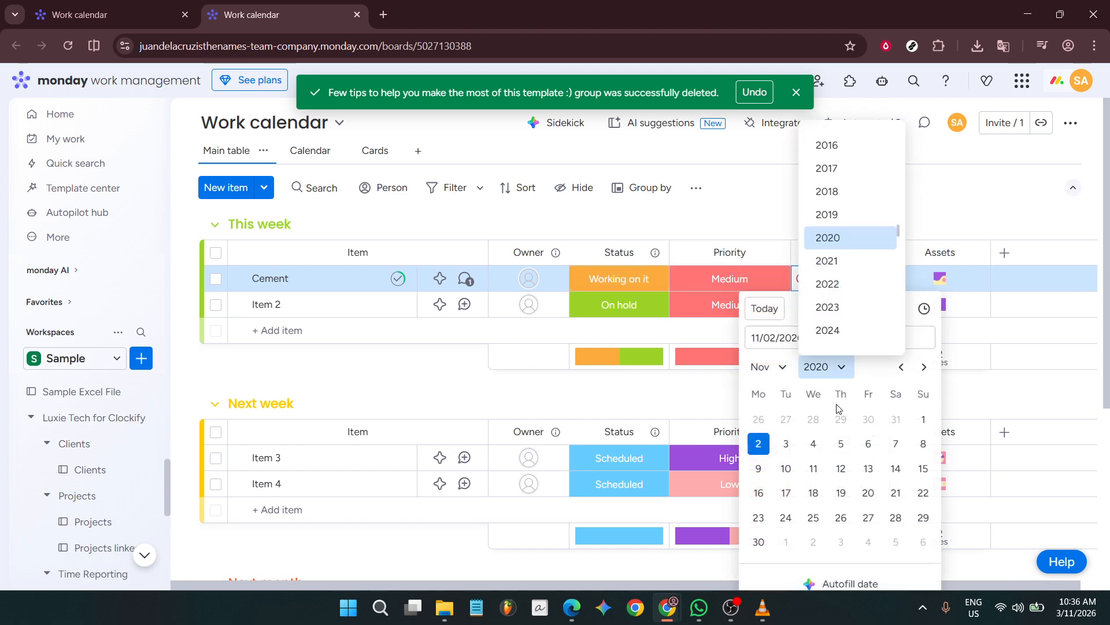
{"action": "scroll", "coordinate": [848, 329], "scroll_direction": "down", "scroll_amount": 3}
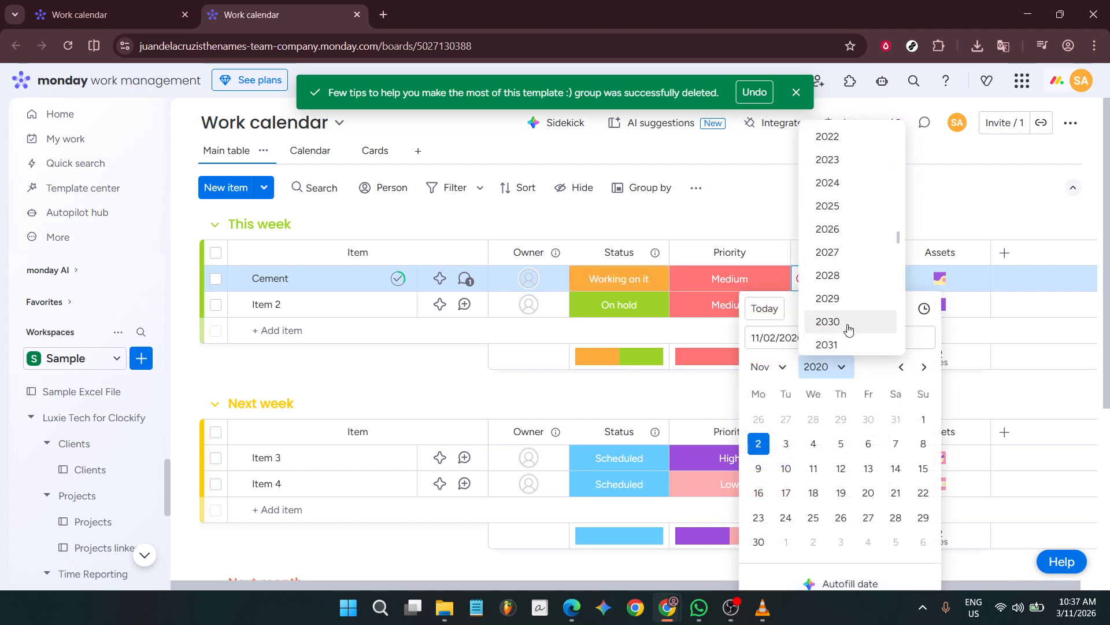
{"action": "scroll", "coordinate": [848, 329], "scroll_direction": "down", "scroll_amount": 2}
{"action": "left_click", "coordinate": [845, 298]}
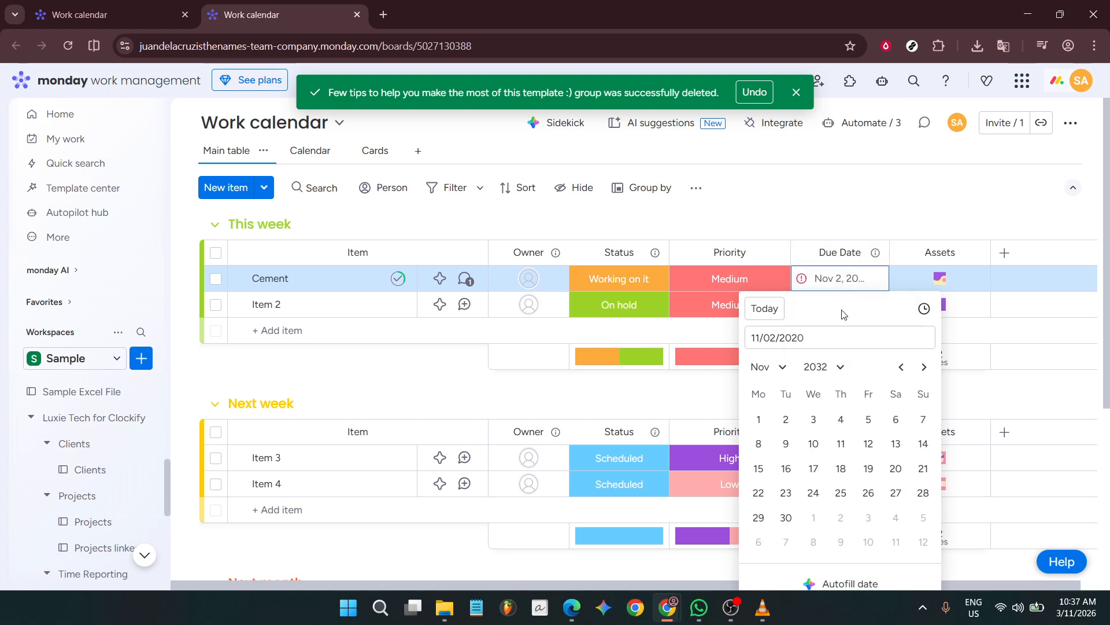
{"action": "left_click", "coordinate": [842, 418]}
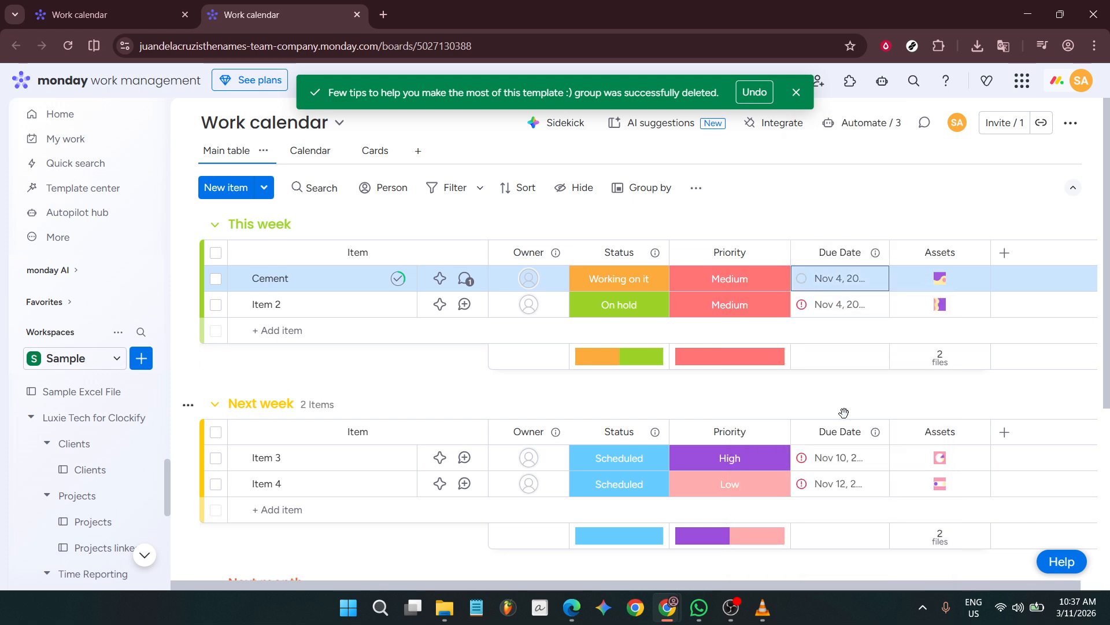
{"action": "left_click", "coordinate": [876, 192]}
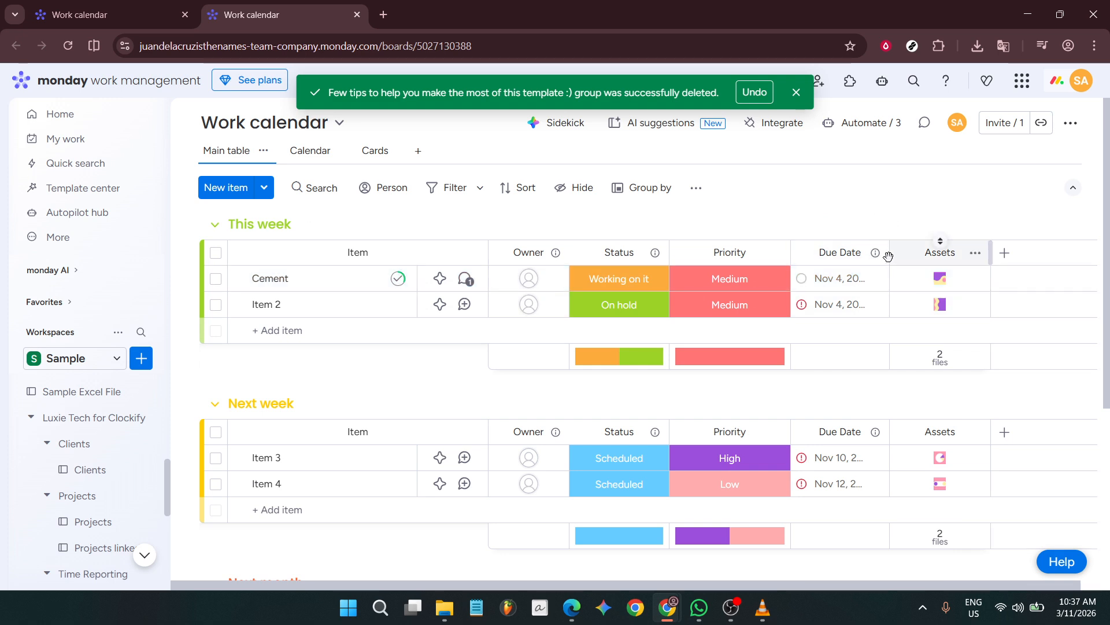
{"action": "left_click_drag", "start_coordinate": [888, 256], "coordinate": [915, 256]}
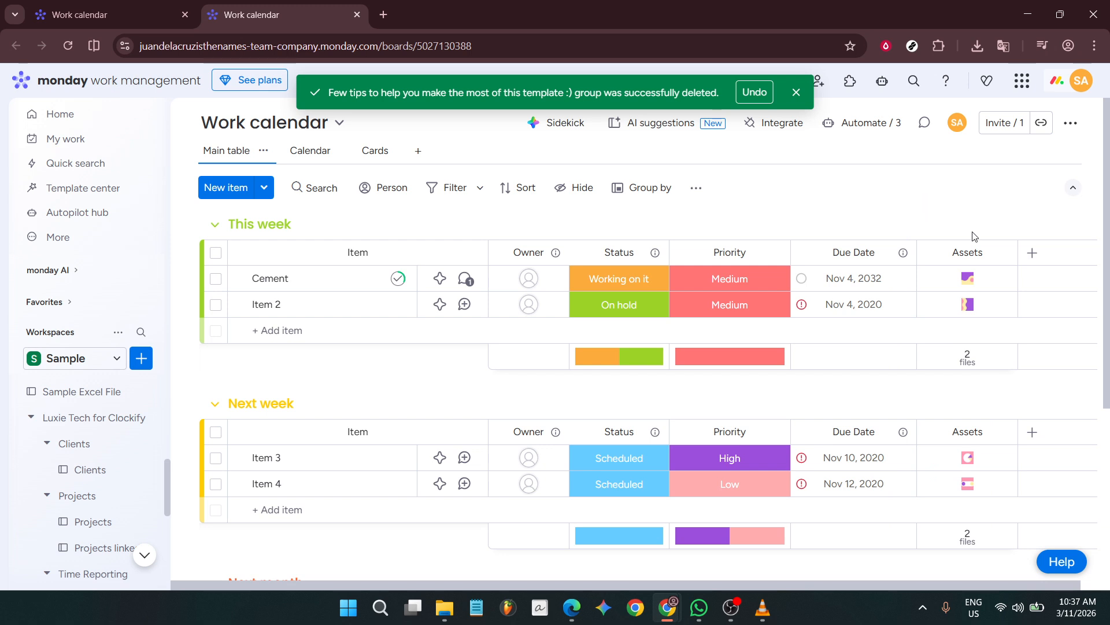
Step: Add a Text column after Assets and enter "sample" in it for the Cement item
{"action": "left_click", "coordinate": [1032, 253]}
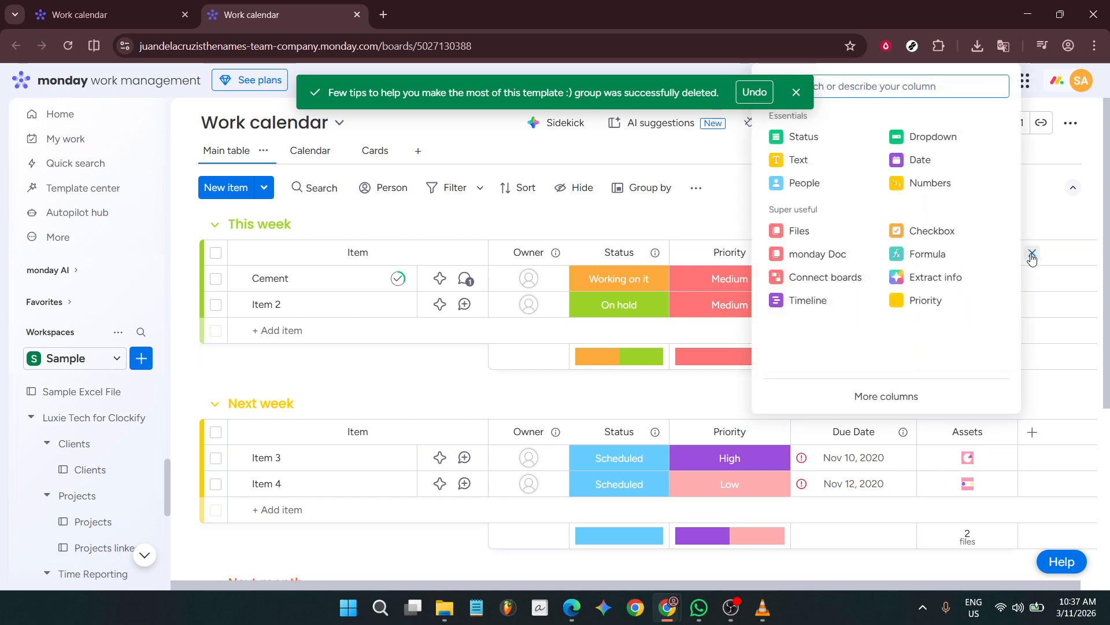
{"action": "left_click", "coordinate": [819, 168]}
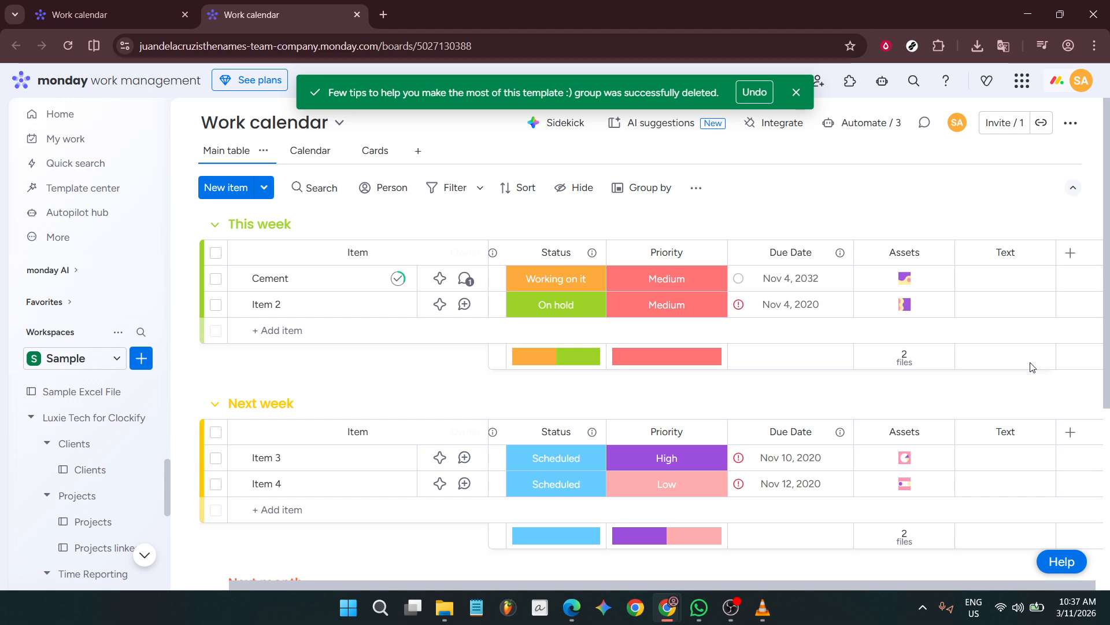
{"action": "key", "text": "Down"}
{"action": "left_click", "coordinate": [1004, 278]}
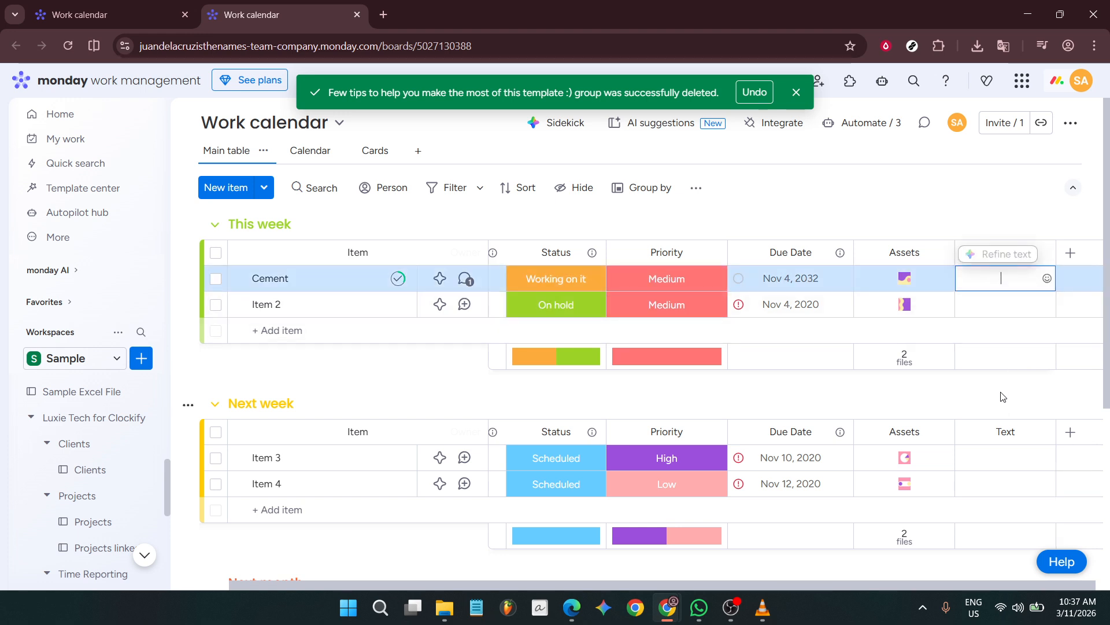
{"action": "type", "text": "sample"}
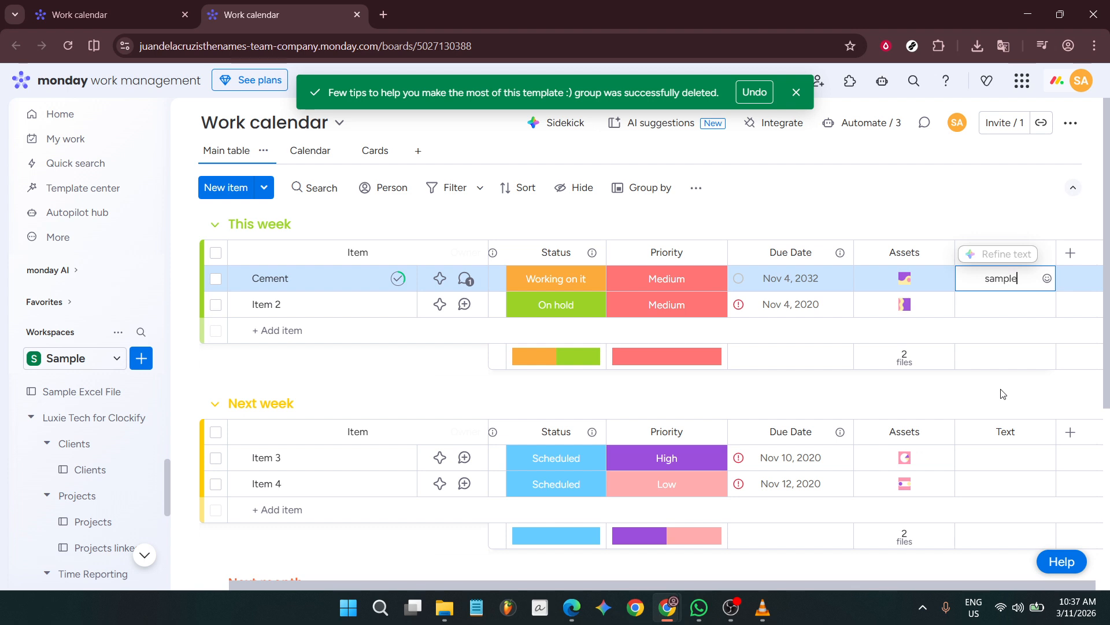
{"action": "key", "text": "Return"}
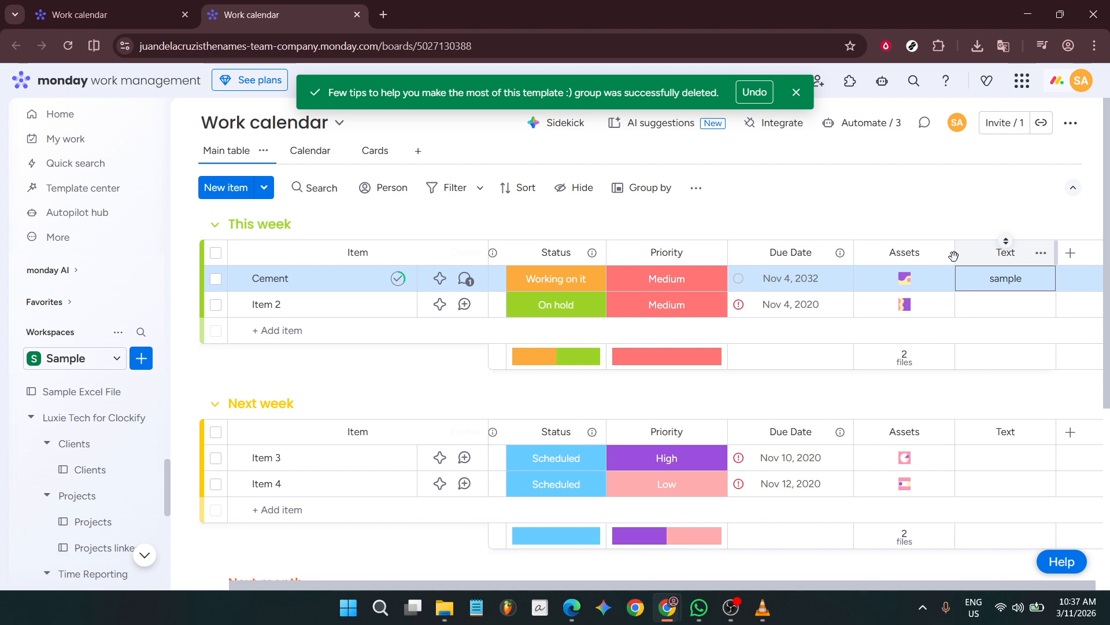
Step: Narrow the Assets column slightly
{"action": "left_click_drag", "start_coordinate": [954, 256], "coordinate": [931, 254]}
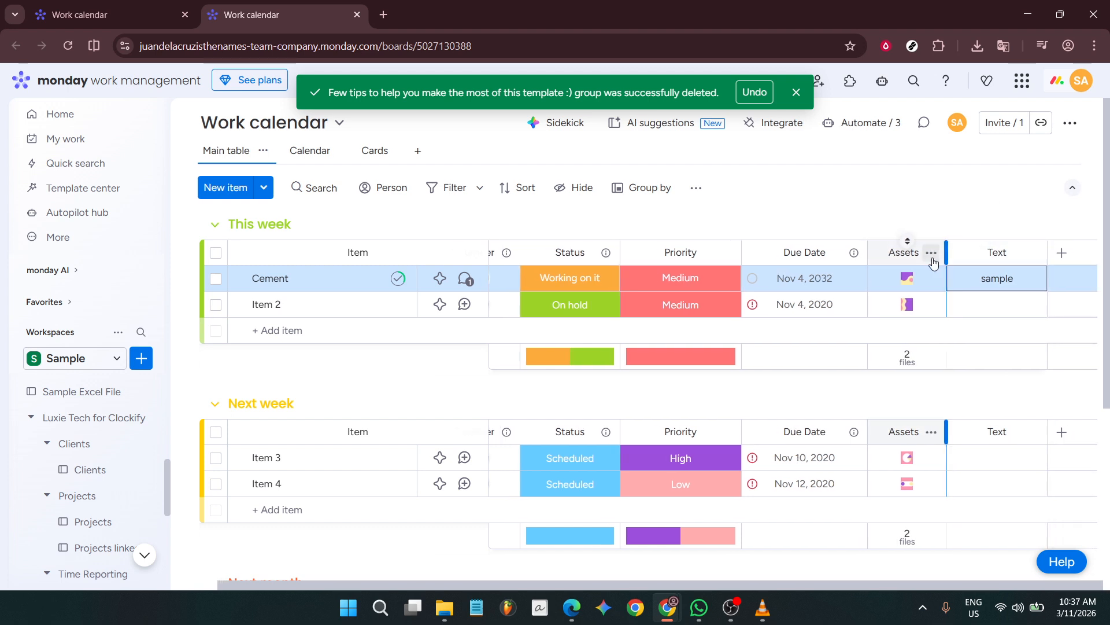